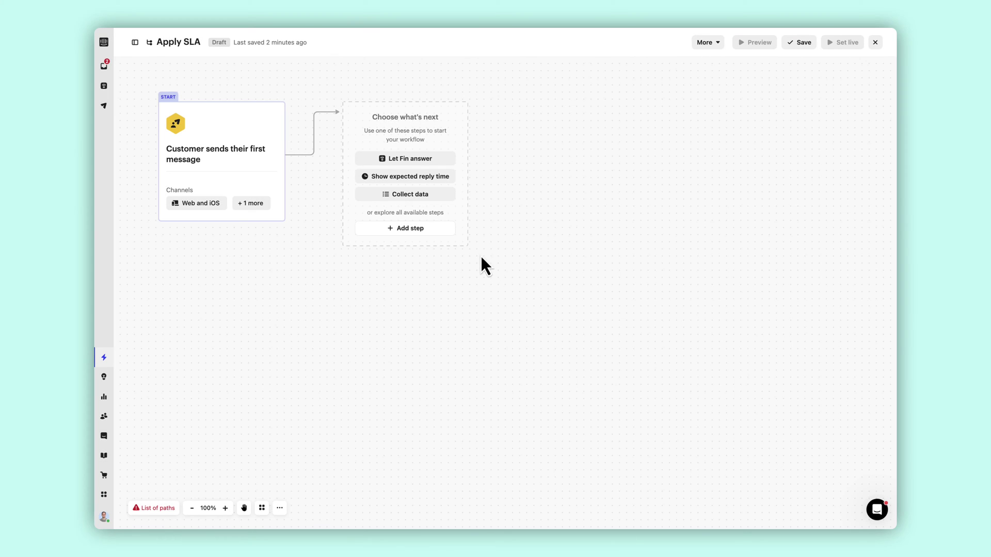
Insert an Apply SLA action step after the customer's first message in the workflow.
click(425, 240)
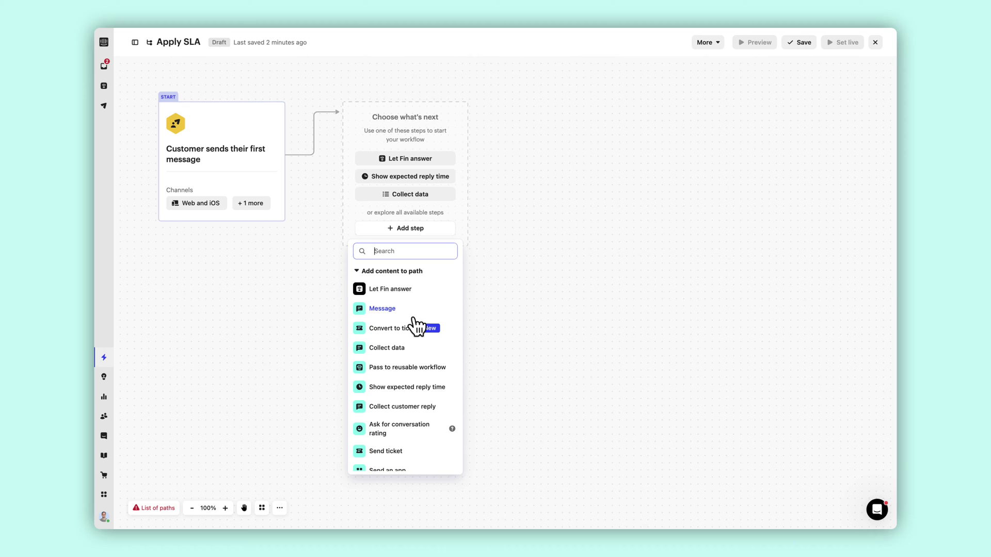
scroll(415, 330, down, 2)
scroll(415, 331, down, 3)
scroll(416, 331, down, 1)
scroll(415, 331, down, 3)
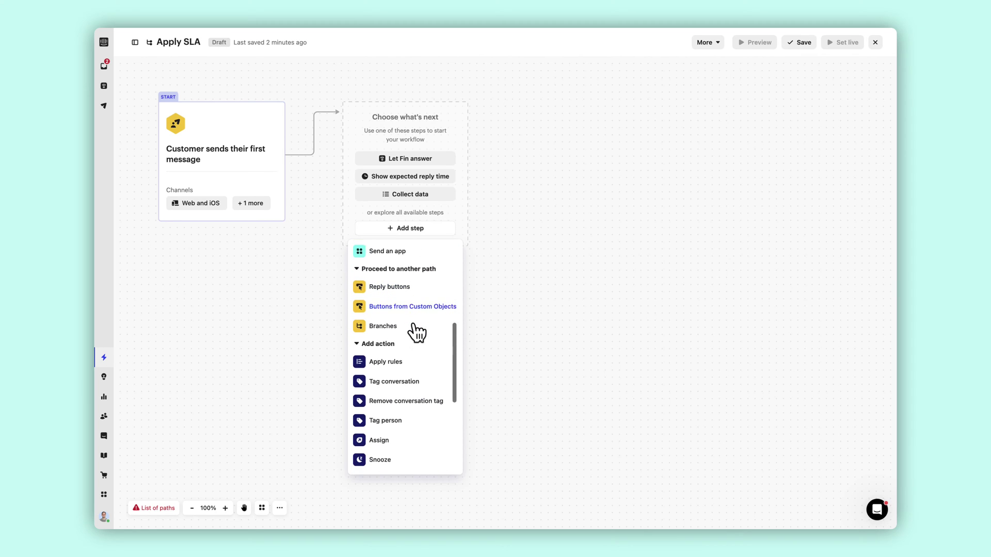
scroll(415, 331, down, 1)
scroll(415, 332, down, 3)
scroll(415, 331, down, 1)
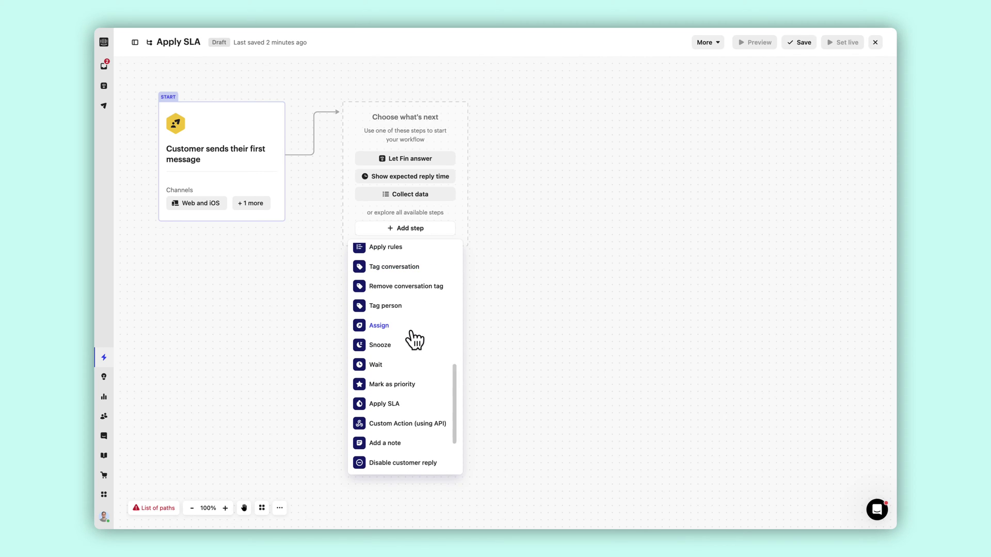
click(411, 403)
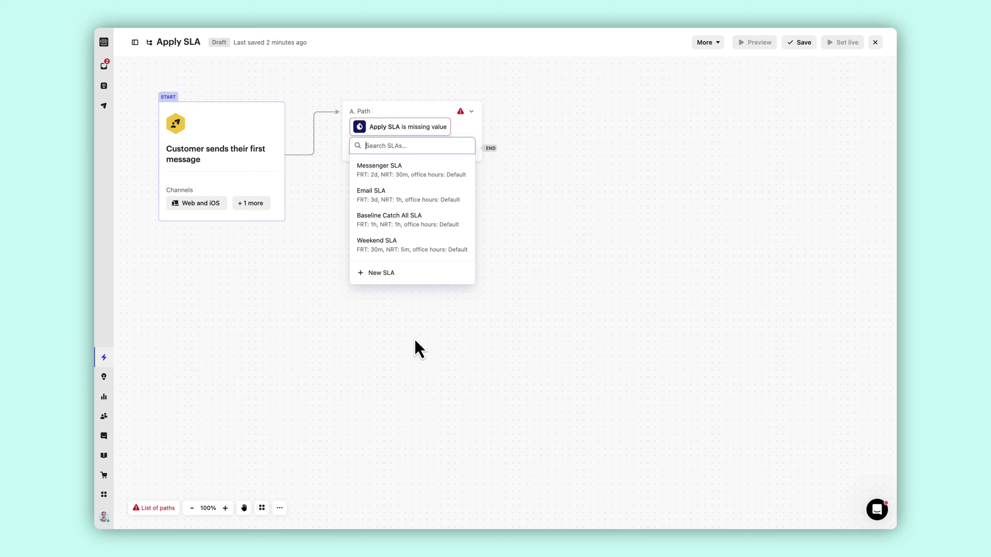
Create the 'VIP Customers' SLA with a 1-minute first response time and save it.
click(413, 278)
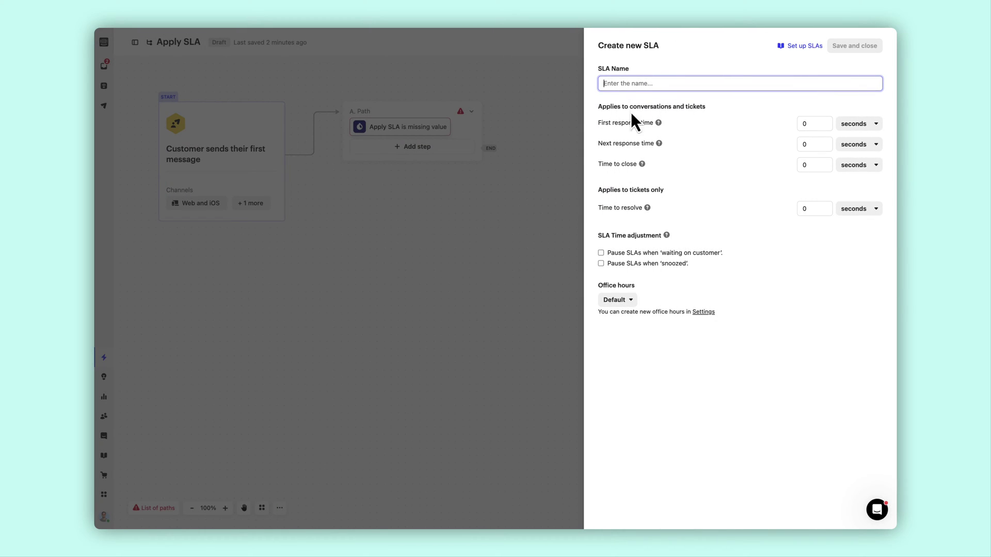
text(VI)
text(P Customers)
click(867, 126)
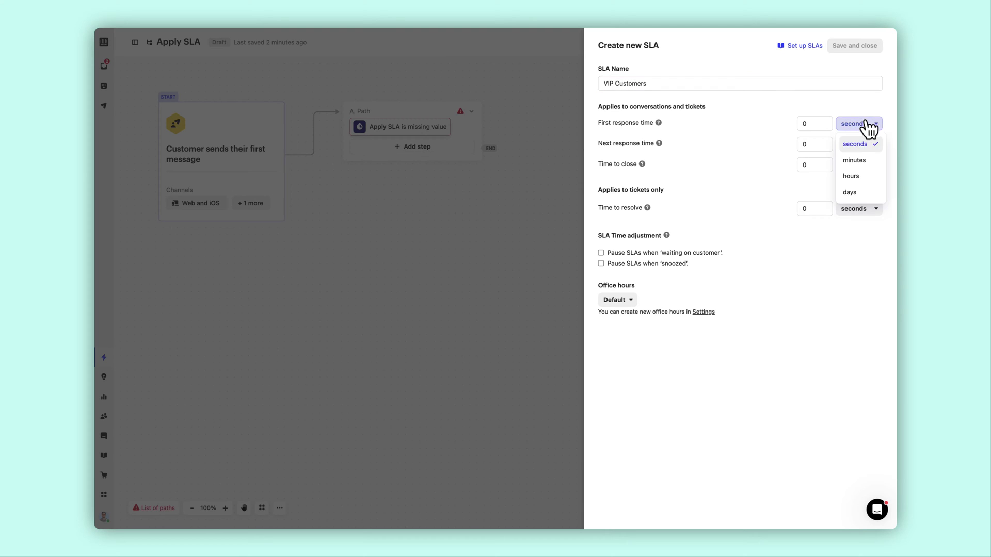
click(867, 165)
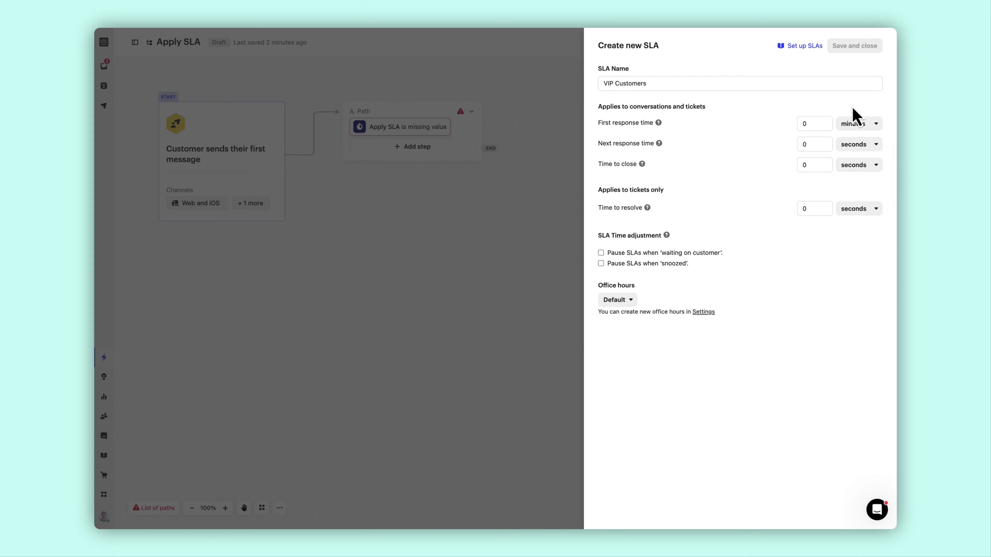
click(823, 122)
click(849, 45)
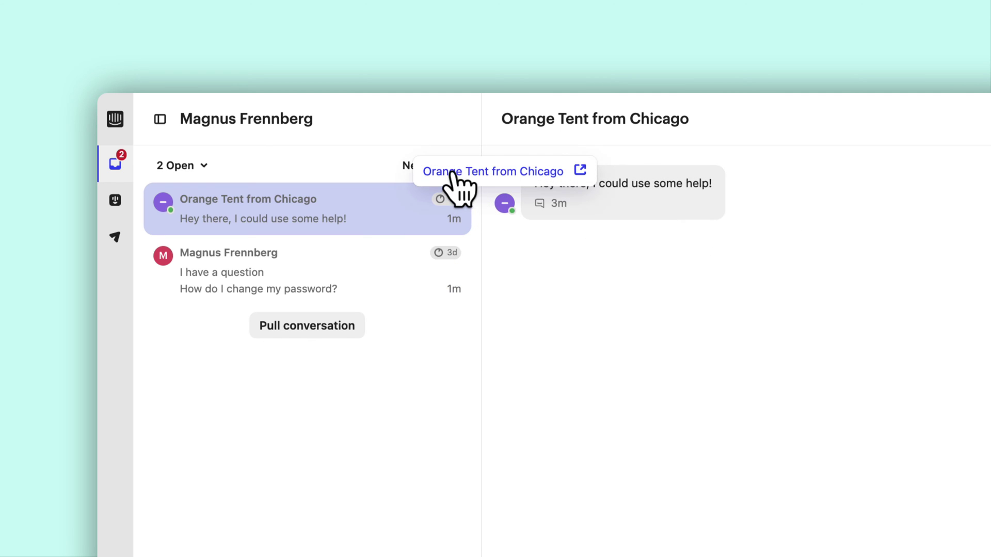
Change the inbox sort from Newest to Next SLA target.
click(442, 164)
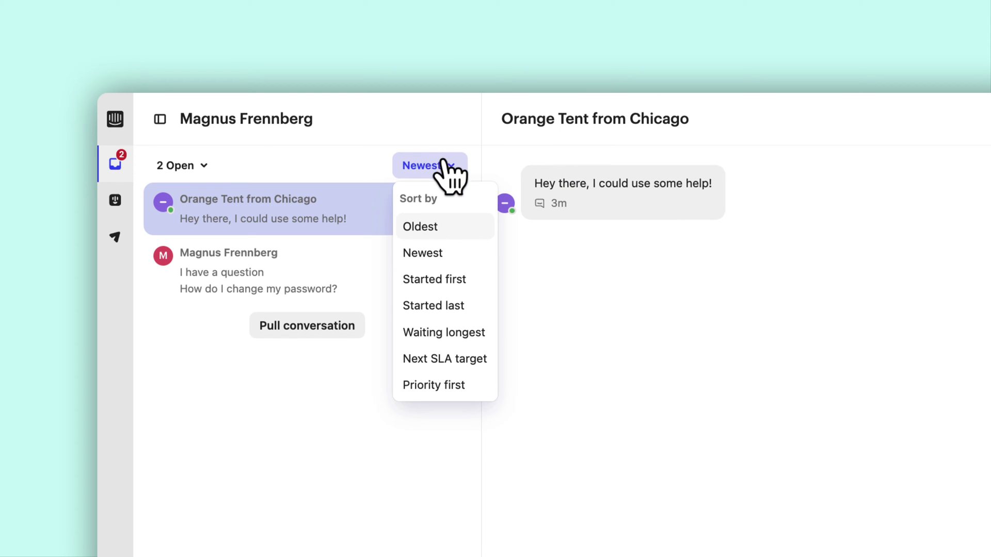
click(446, 357)
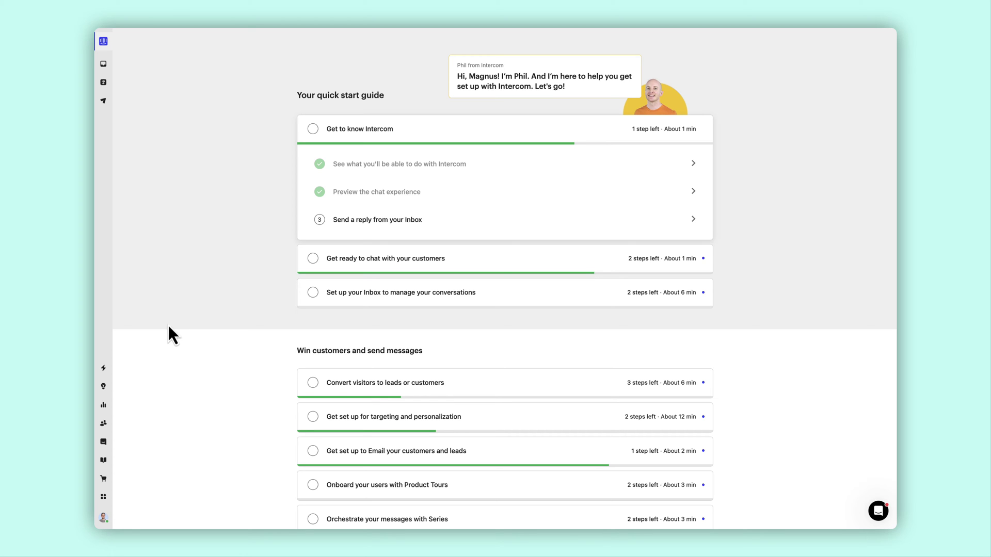
Open the SLAs report under Human support in Reports and scroll through its charts.
click(110, 407)
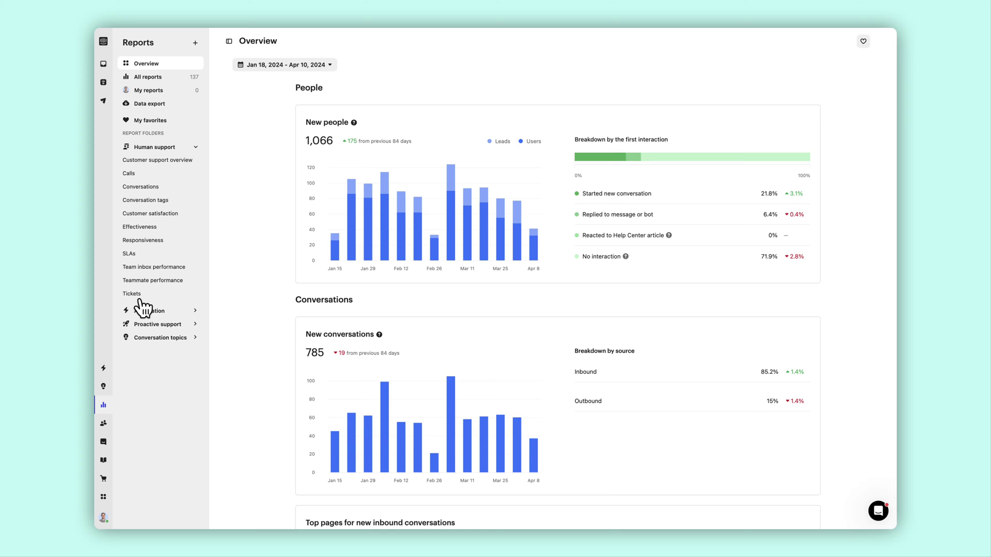
click(153, 255)
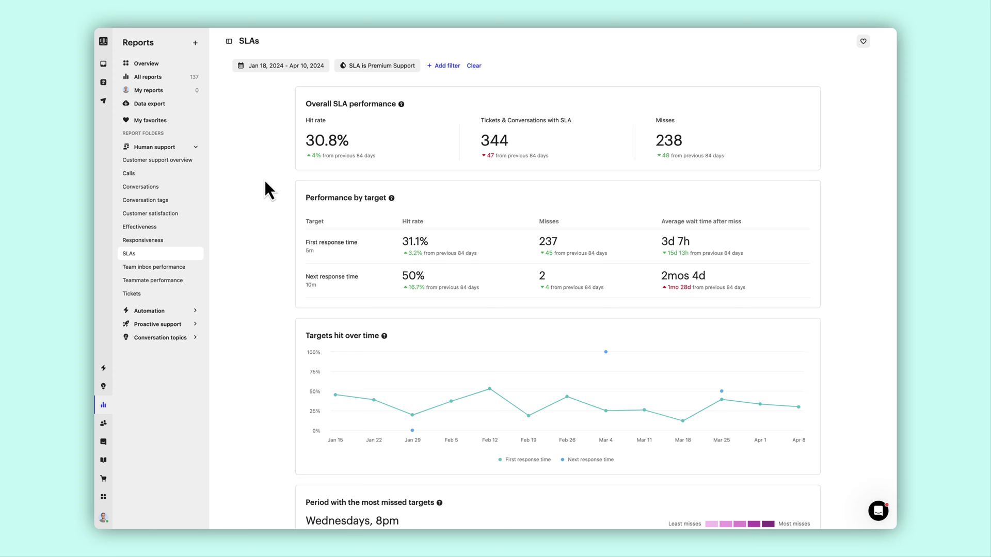
scroll(264, 181, down, 1)
scroll(264, 181, down, 1)
scroll(264, 182, down, 1)
scroll(264, 181, down, 1)
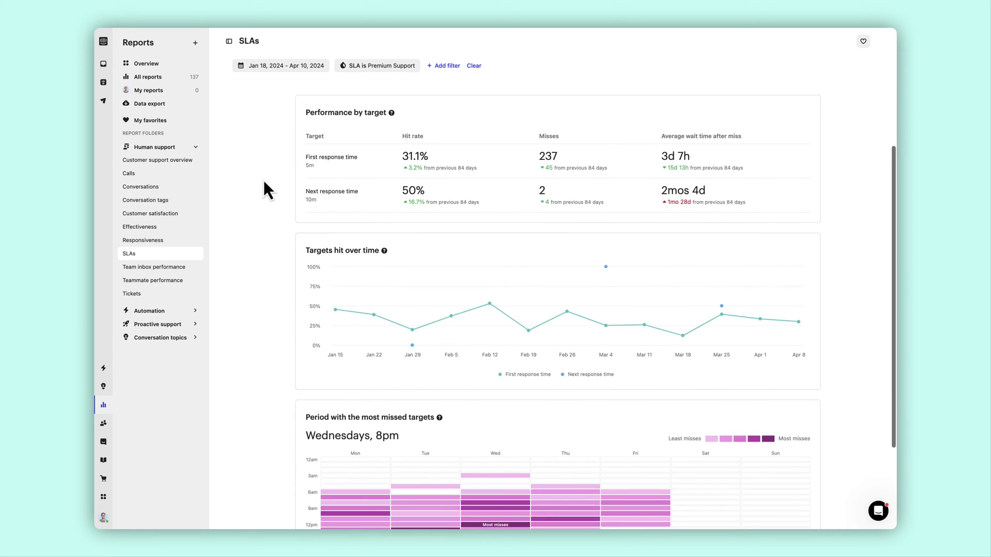
scroll(263, 179, down, 1)
scroll(263, 180, down, 1)
scroll(263, 180, down, 2)
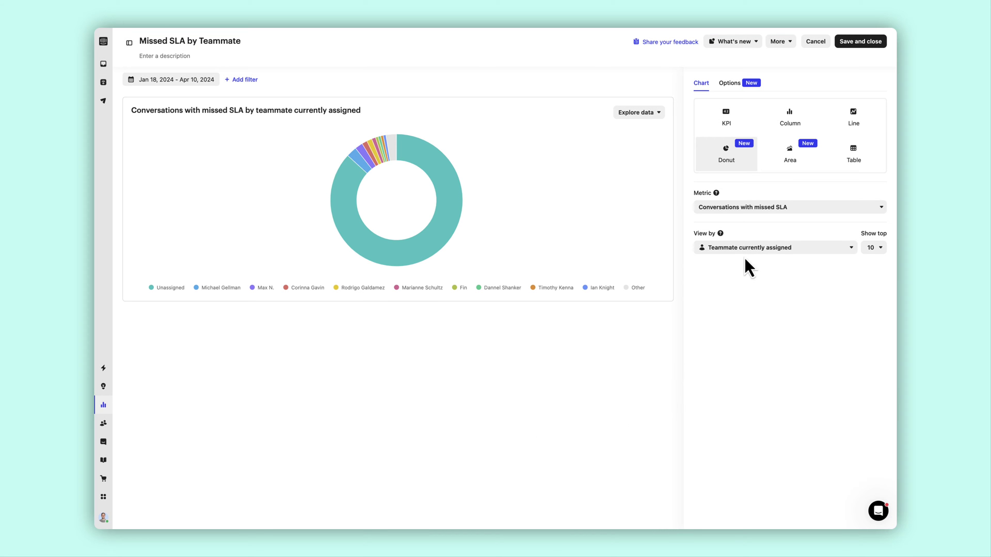
Set the donut chart's metric to SLA miss rate, found by searching 'SLA'.
click(764, 208)
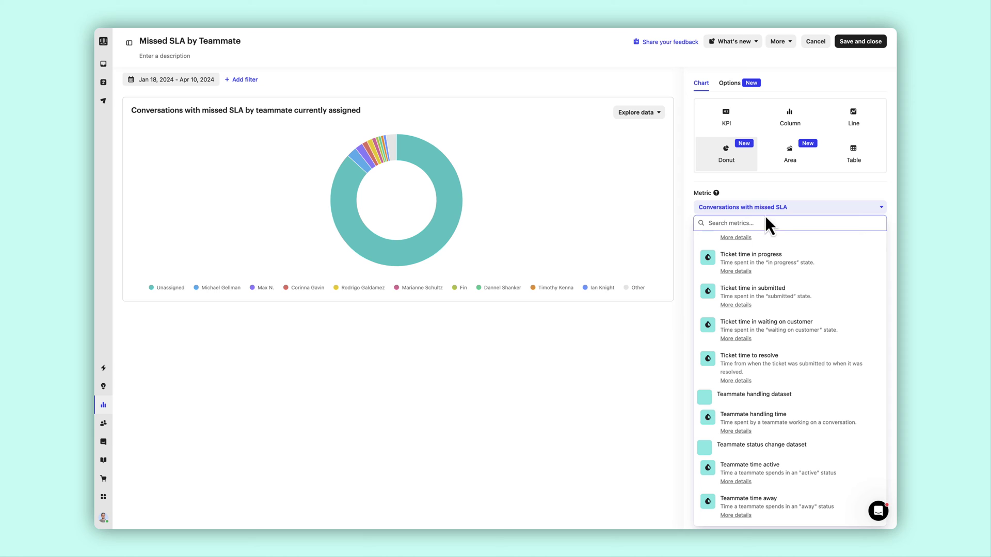
text(SL)
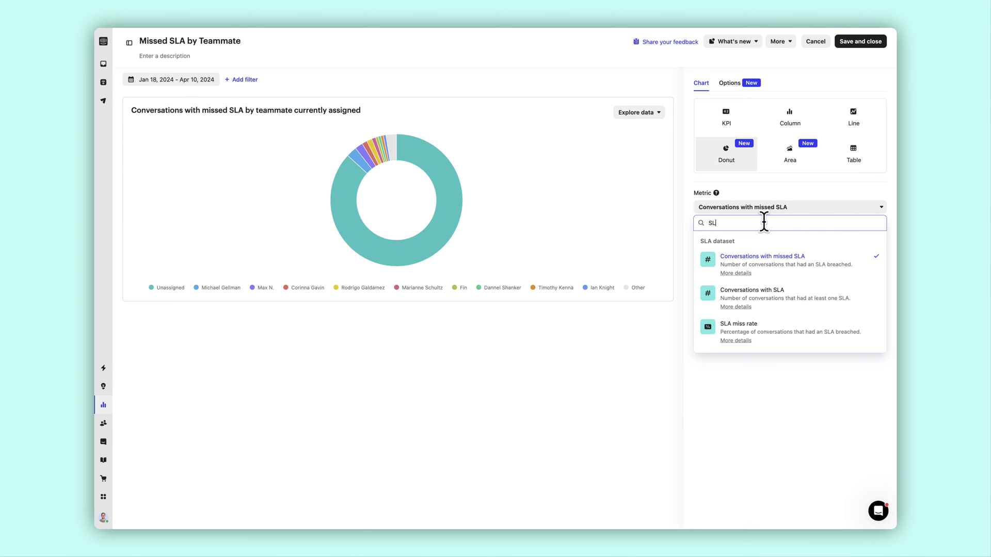
text(A)
click(848, 340)
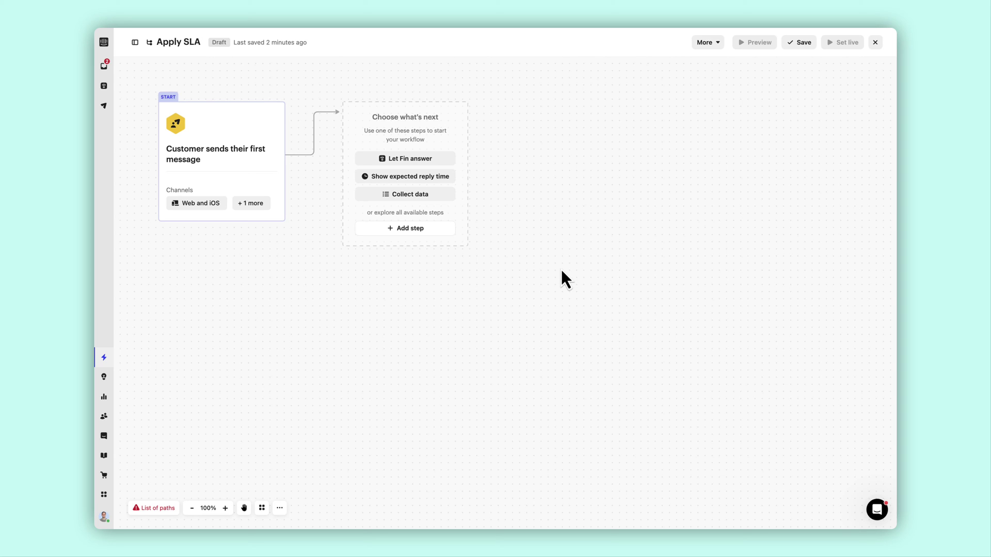
Add an Apply SLA action from the Add action section to the workflow path.
click(425, 240)
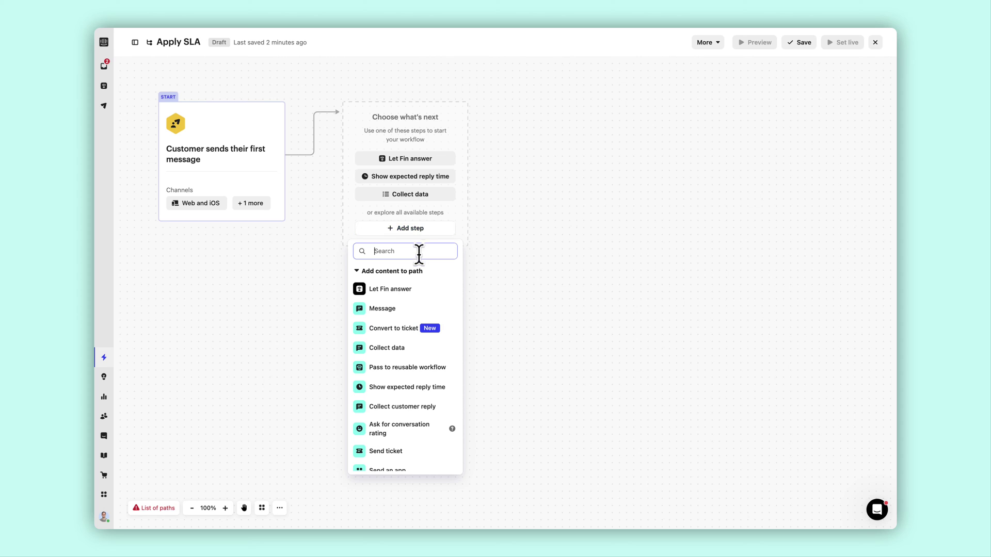
scroll(417, 331, down, 2)
scroll(417, 331, down, 3)
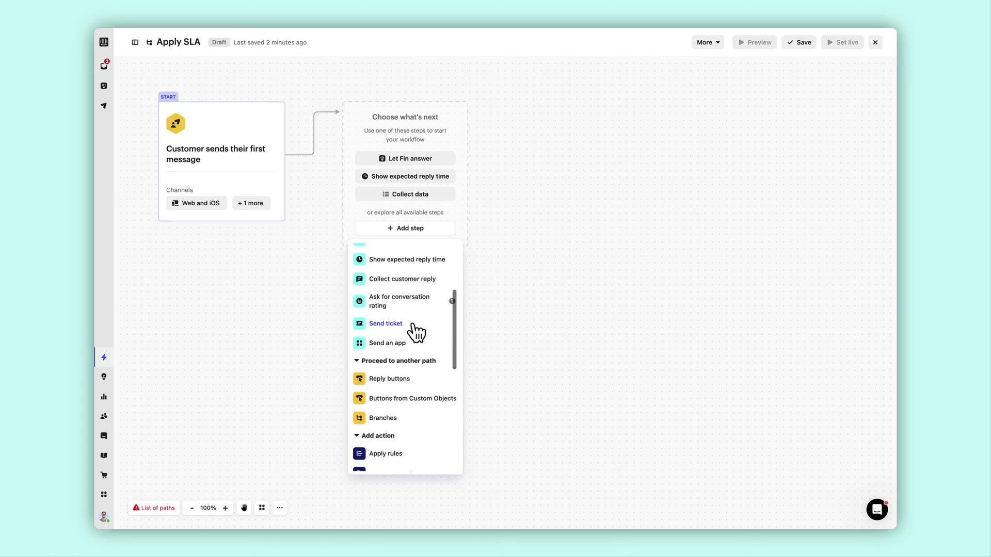
scroll(416, 333, down, 1)
scroll(416, 333, down, 2)
scroll(416, 333, down, 1)
scroll(417, 332, down, 2)
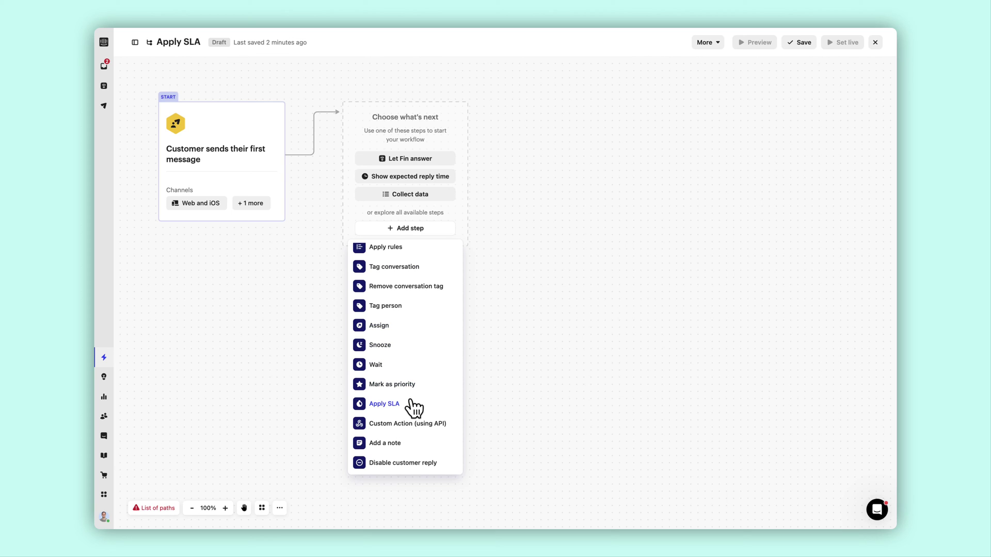
click(384, 404)
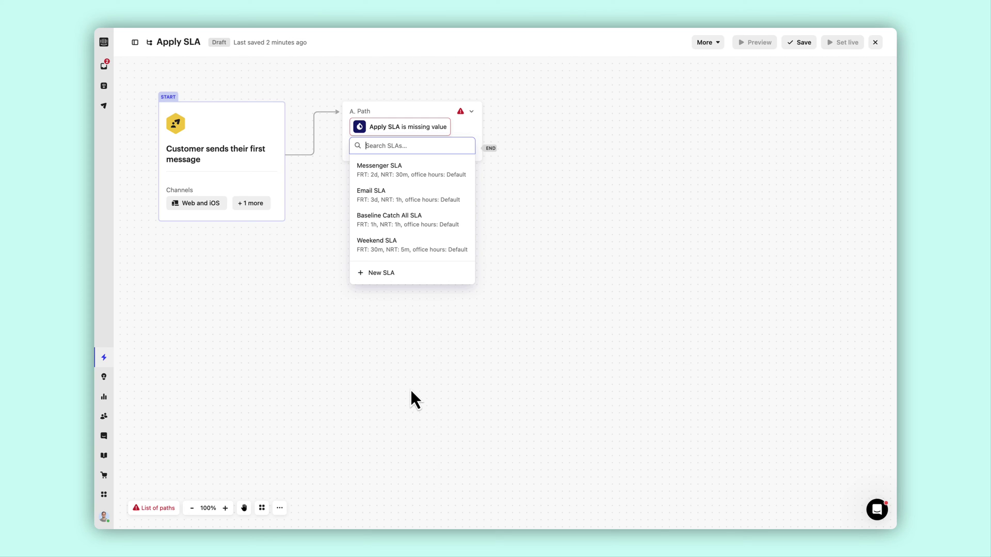
Start a new SLA, then sort the All inbox from Oldest to Next SLA target.
click(412, 279)
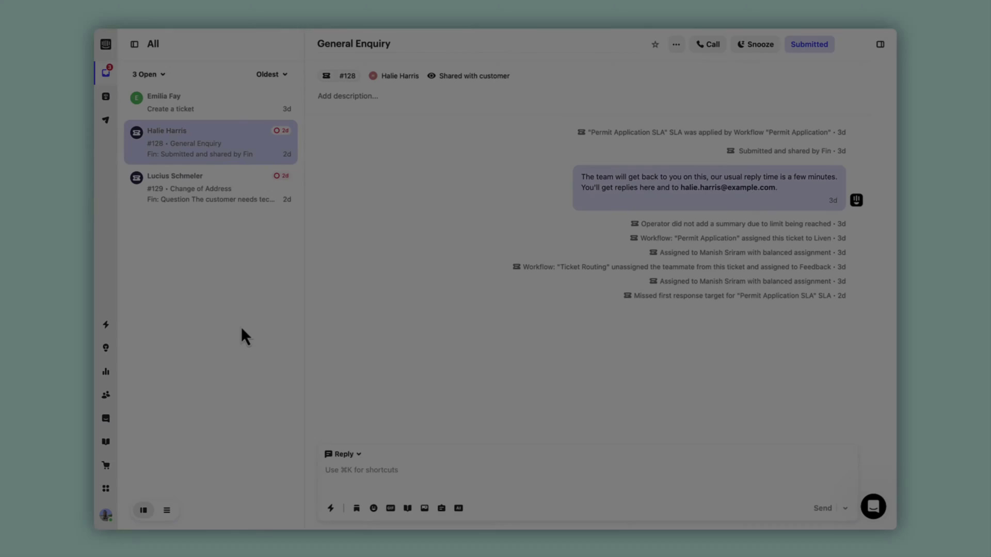
click(271, 75)
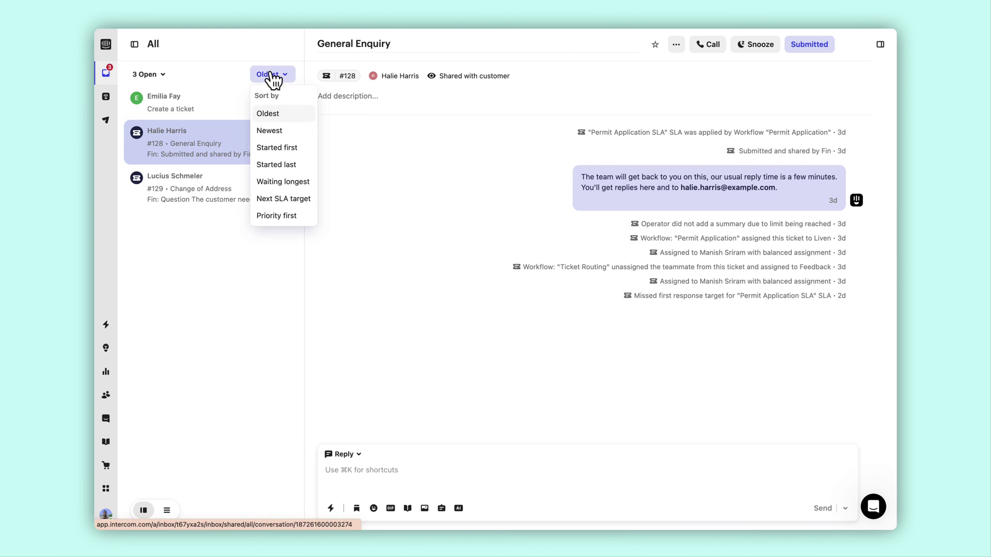
click(277, 200)
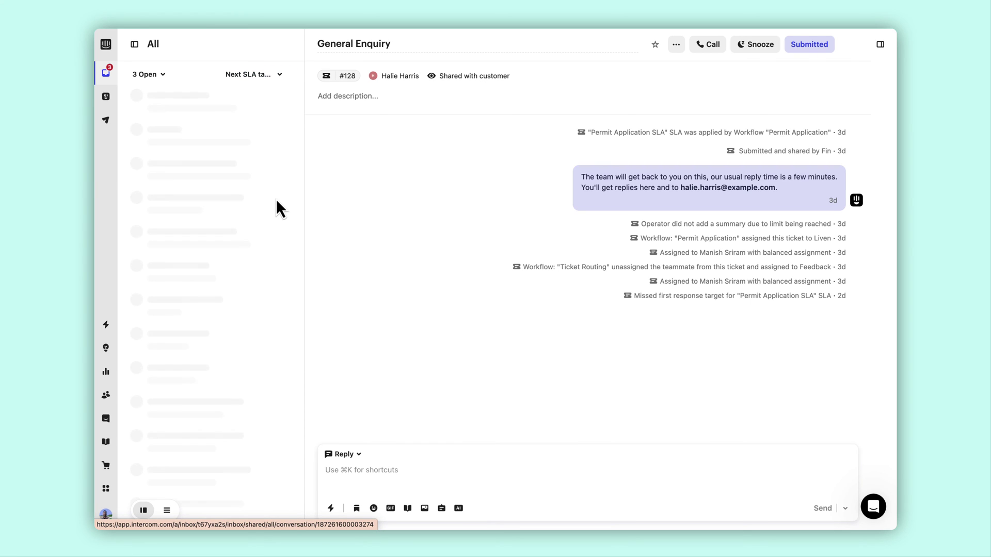